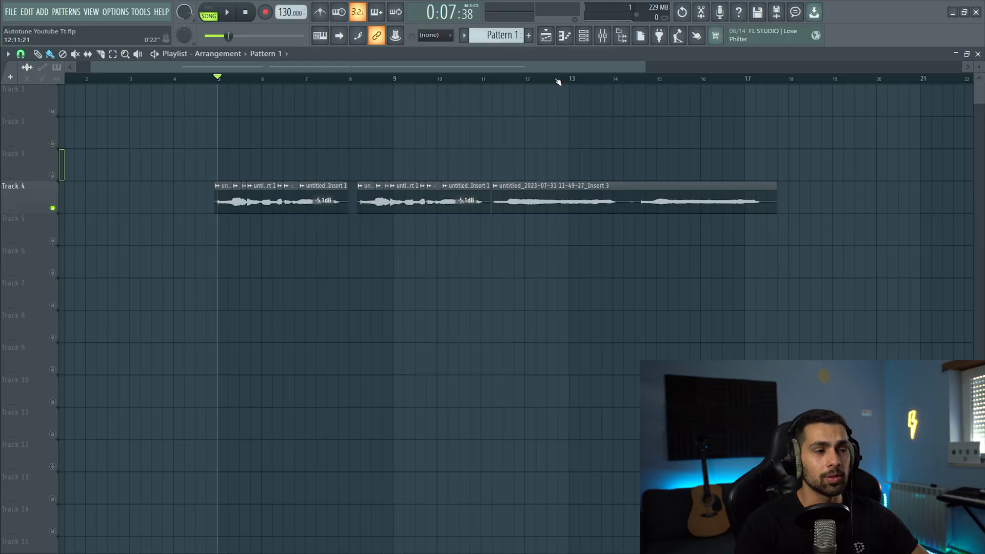
# - Preview the recorded vocal from bar 5, then stop playback
pyautogui.press('space')
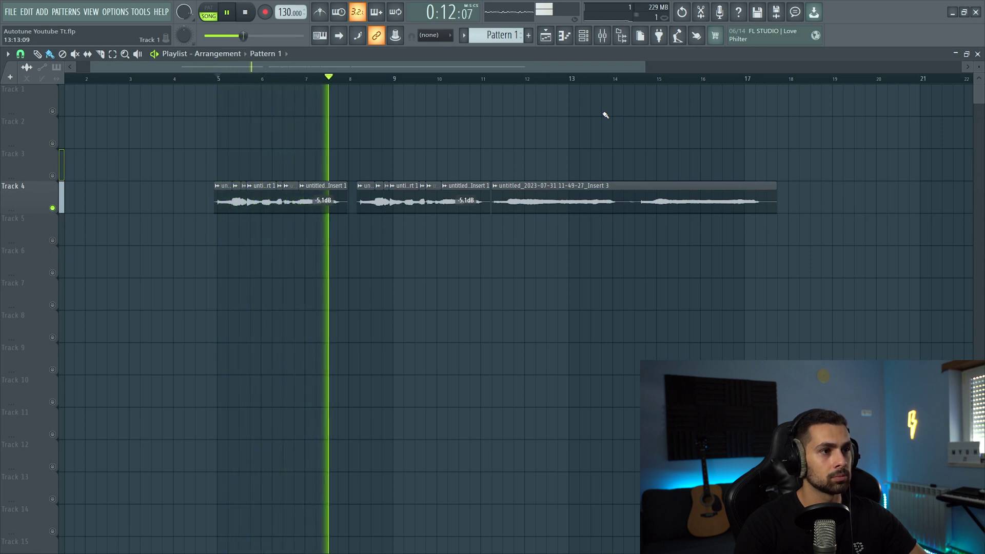
pyautogui.press('space')
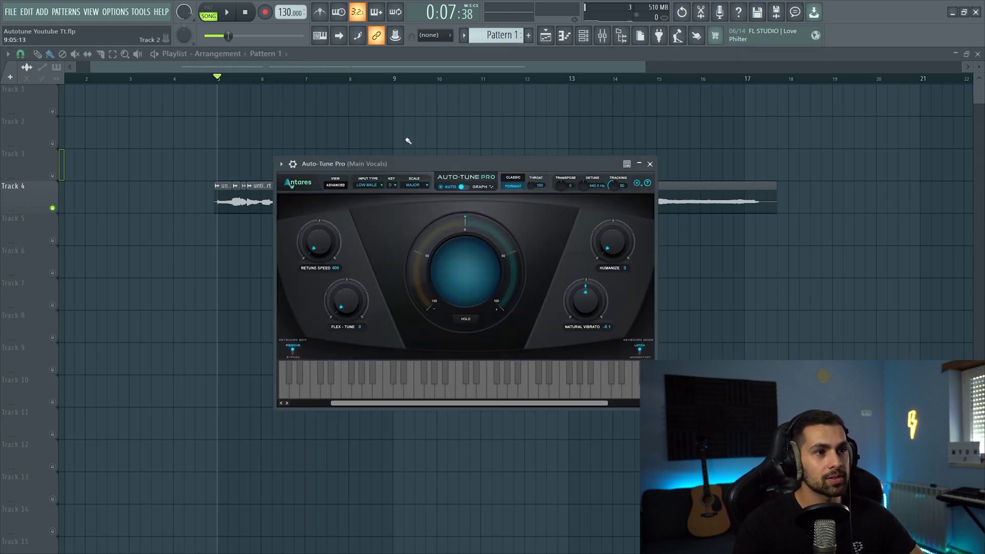
# - Audition the vocal through Auto-Tune, keep Input Type at Low Male, and open the Main Vocals parametric EQ
pyautogui.press('space')
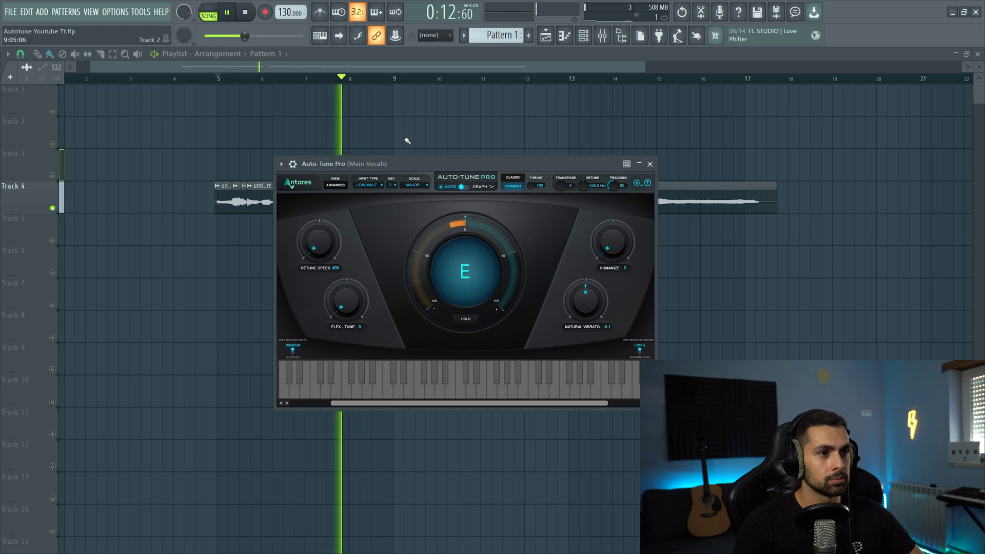
pyautogui.press('space')
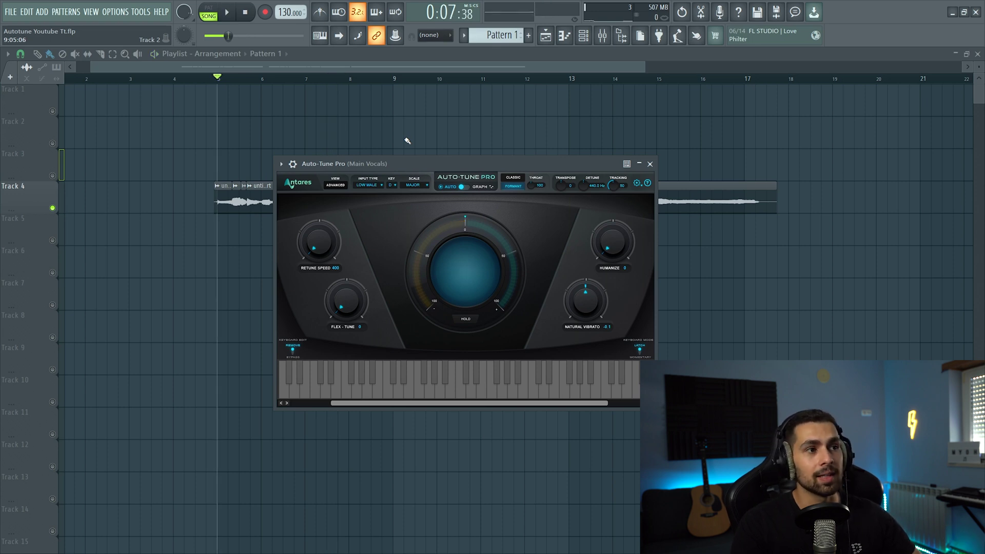
pyautogui.click(373, 186)
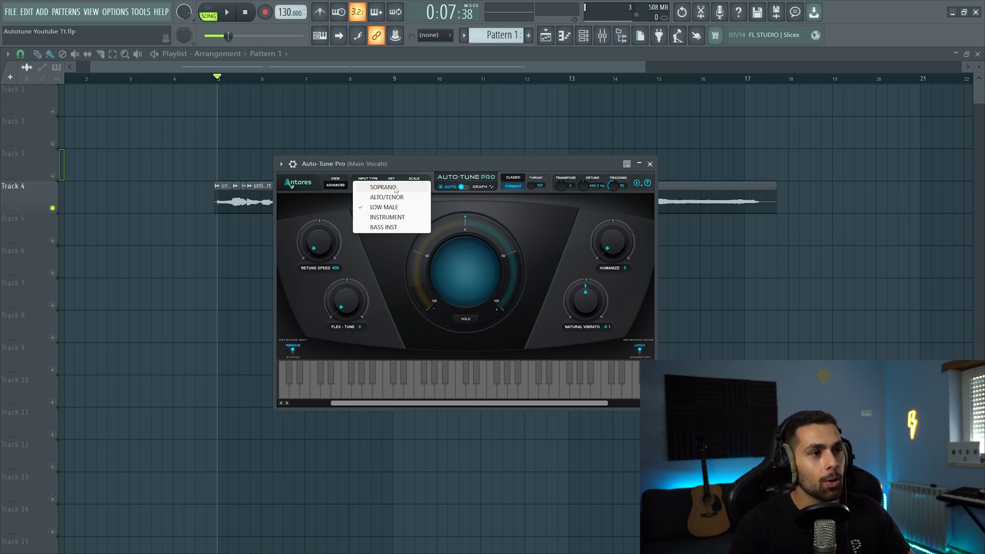
pyautogui.click(602, 36)
pyautogui.click(905, 89)
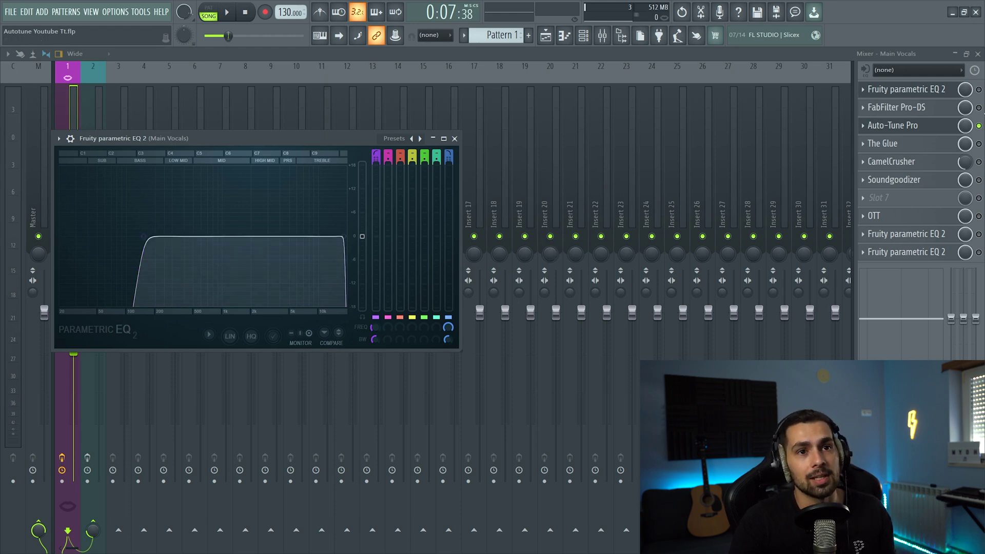
# - Reopen the Main Vocals EQ and audition its high-pass at 39 Hz, then back at 126 Hz
pyautogui.click(978, 90)
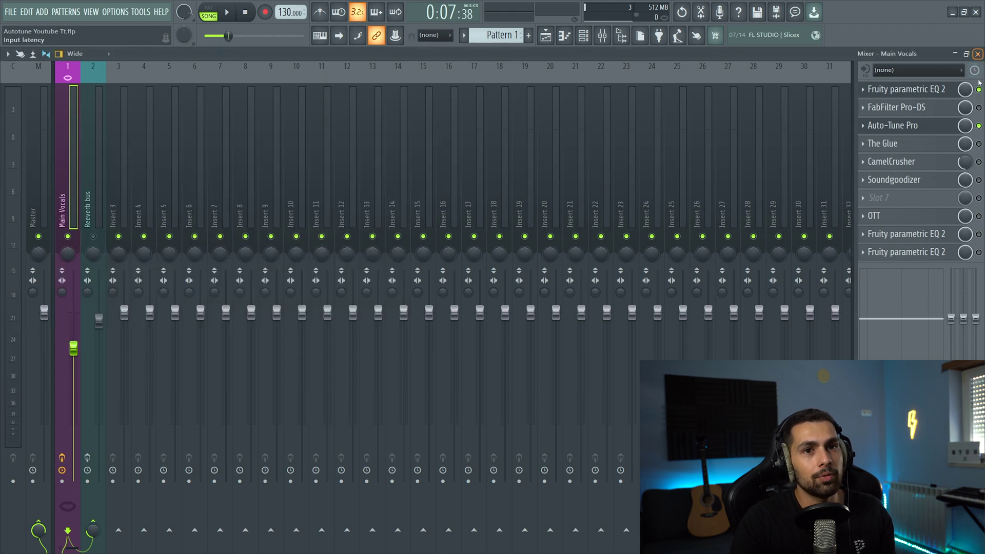
pyautogui.click(903, 89)
pyautogui.press('space')
pyautogui.moveTo(137, 236); pyautogui.dragTo(87, 236)
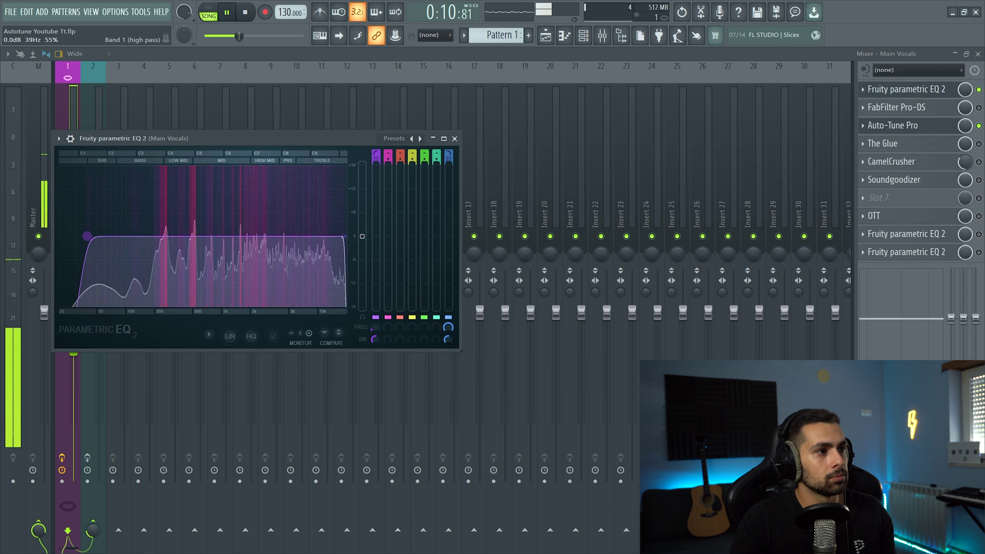
pyautogui.press('space')
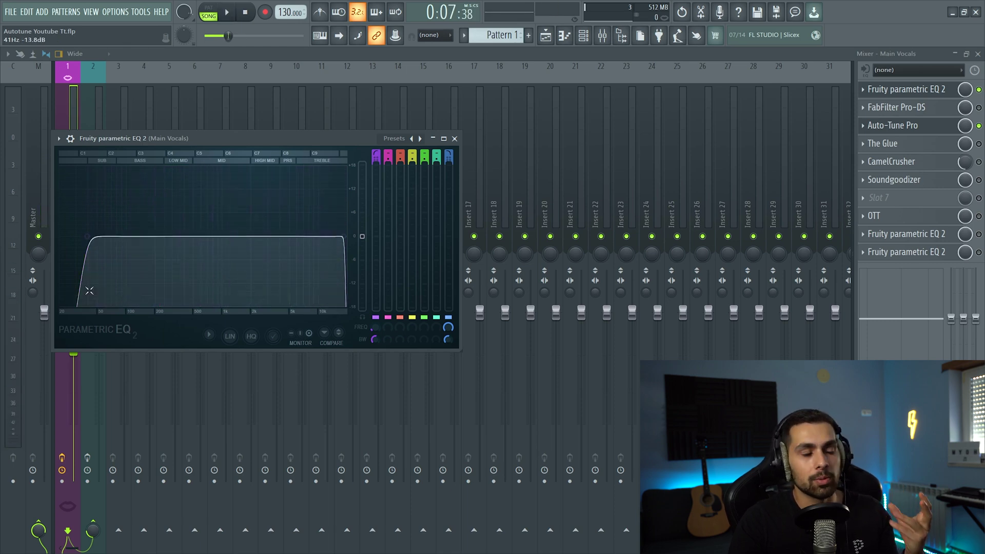
pyautogui.press('space')
pyautogui.moveTo(94, 237); pyautogui.dragTo(138, 237)
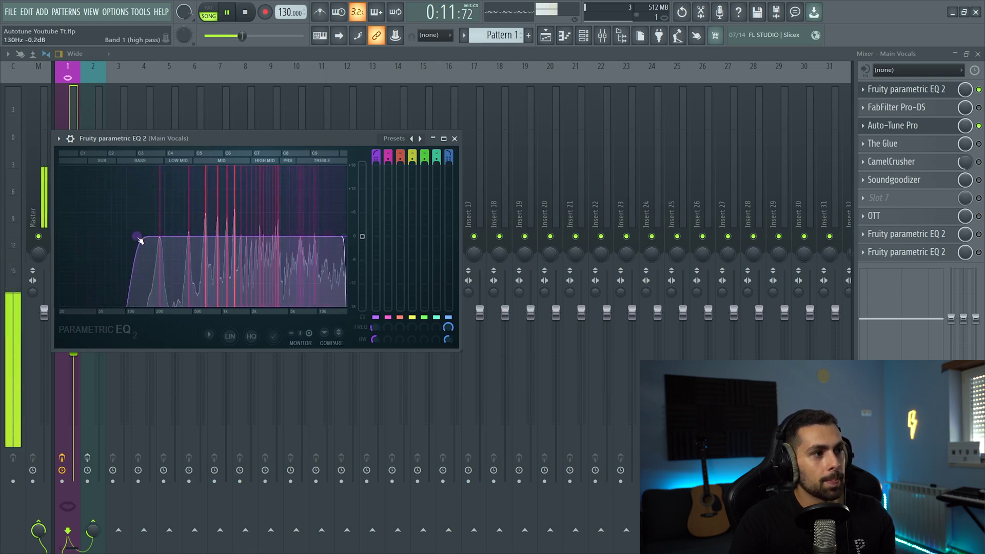
pyautogui.press('space')
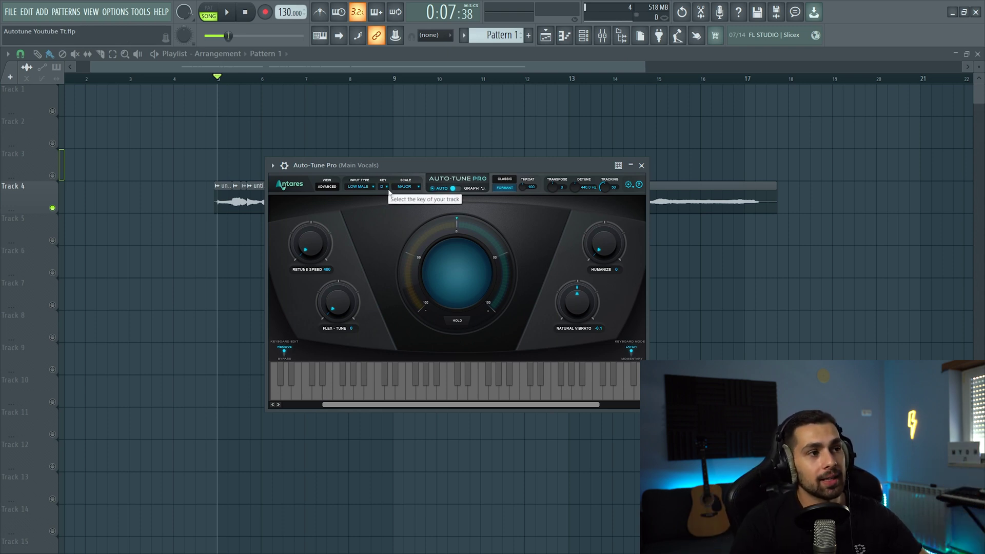
pyautogui.click(409, 188)
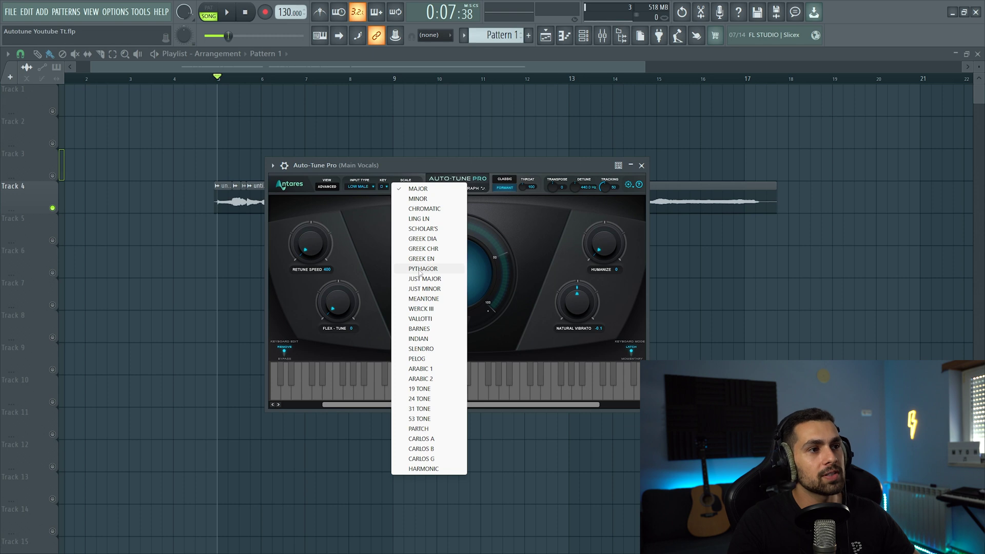
pyautogui.click(418, 188)
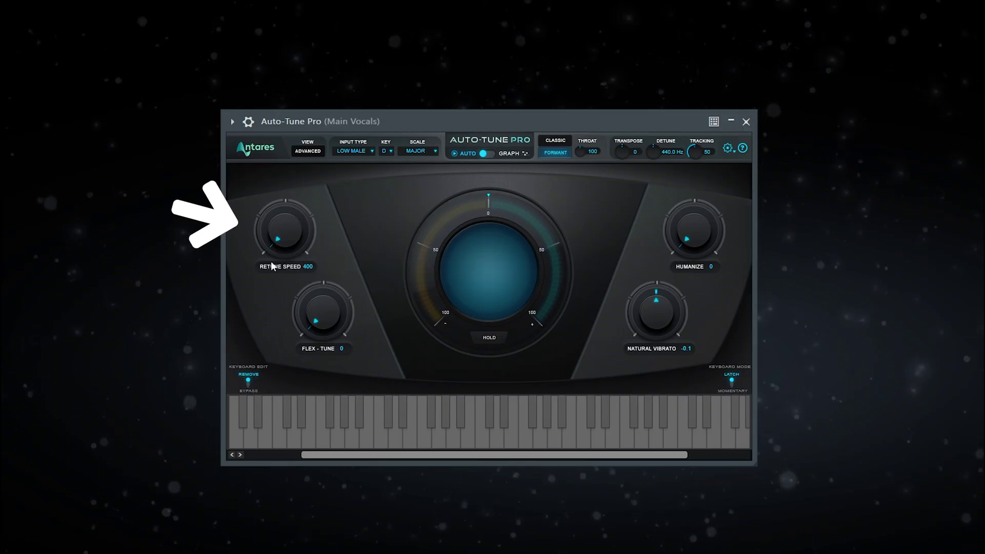
pyautogui.moveTo(273, 237); pyautogui.dragTo(283, 190)
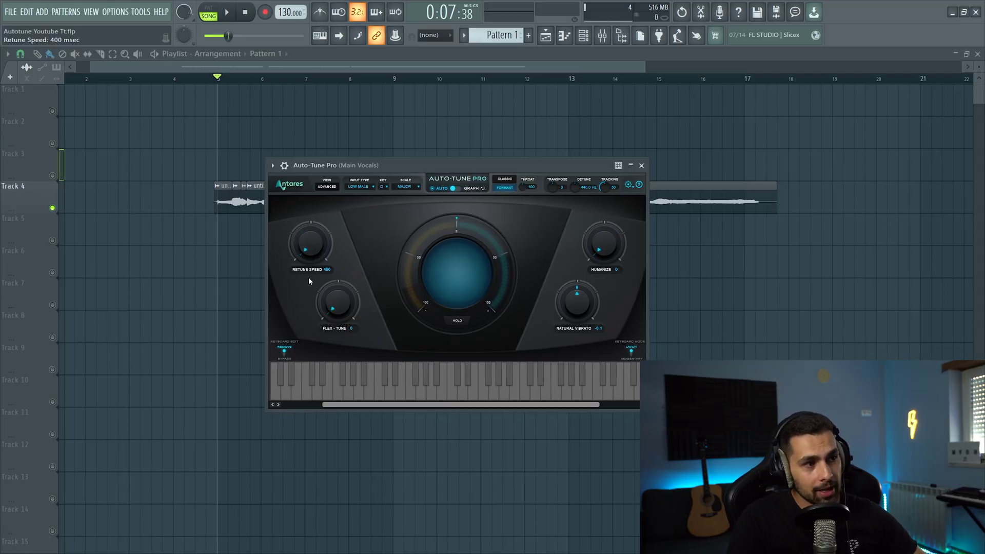
# - Reset Retune Speed to 400 and audition the vocal with slow correction
pyautogui.moveTo(312, 241); pyautogui.dragTo(314, 252)
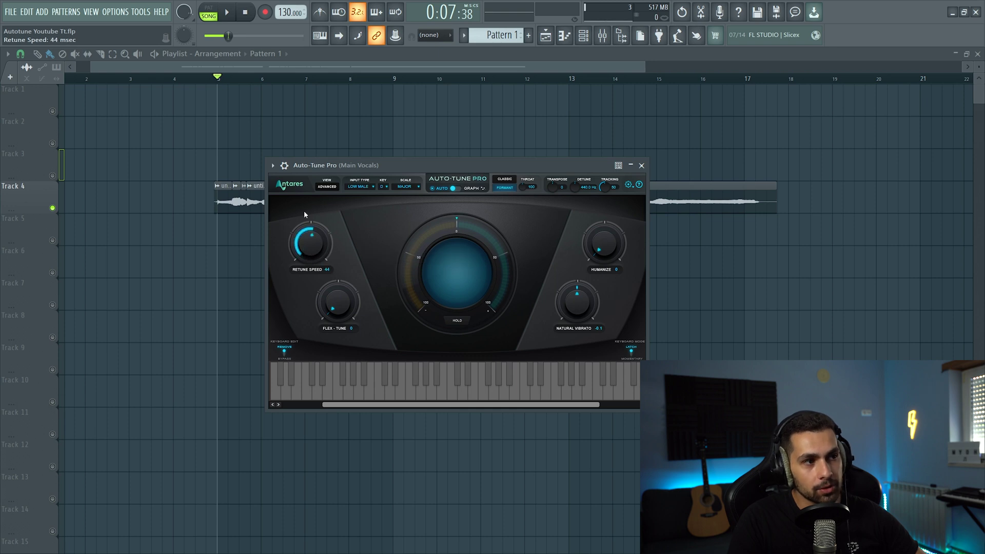
pyautogui.moveTo(312, 229); pyautogui.dragTo(290, 348)
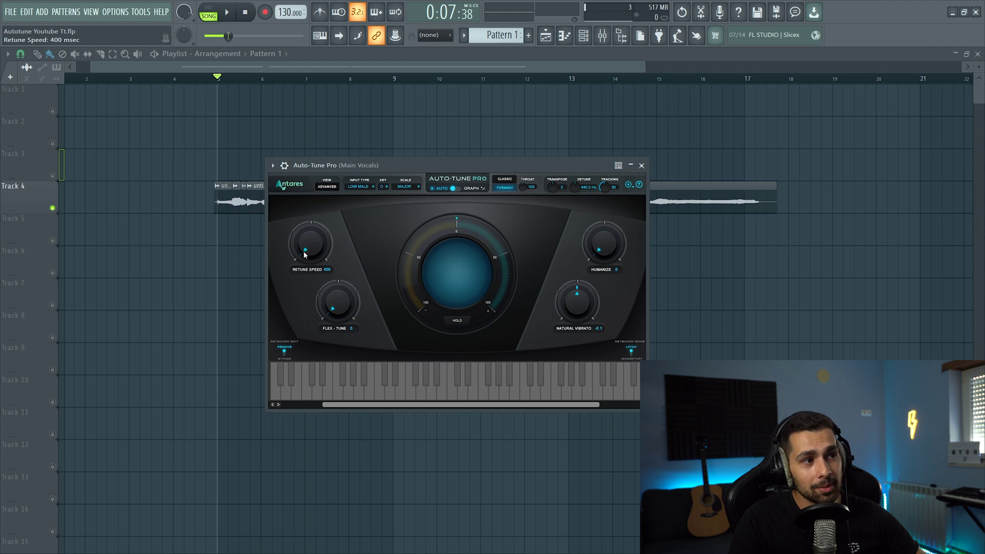
pyautogui.moveTo(312, 232); pyautogui.dragTo(287, 329)
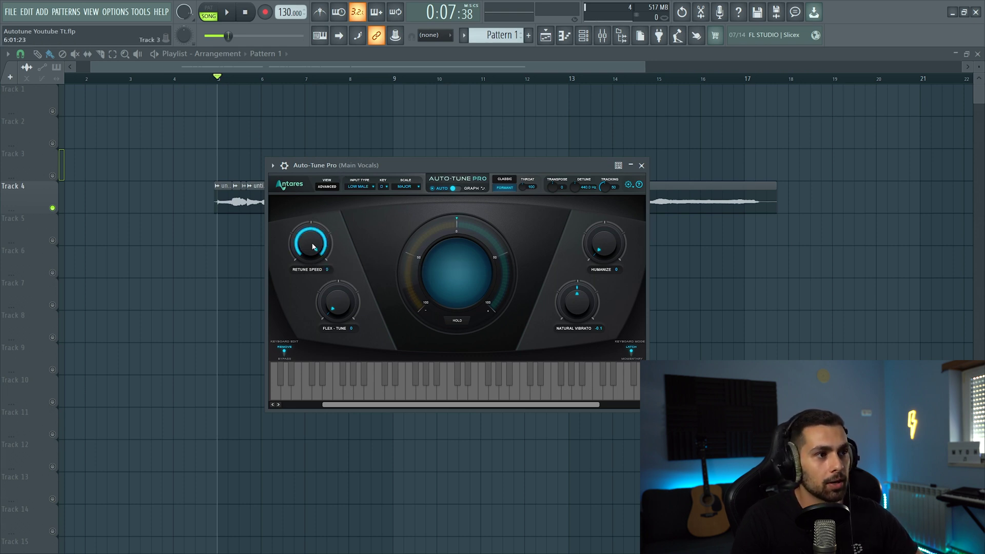
pyautogui.click(232, 14)
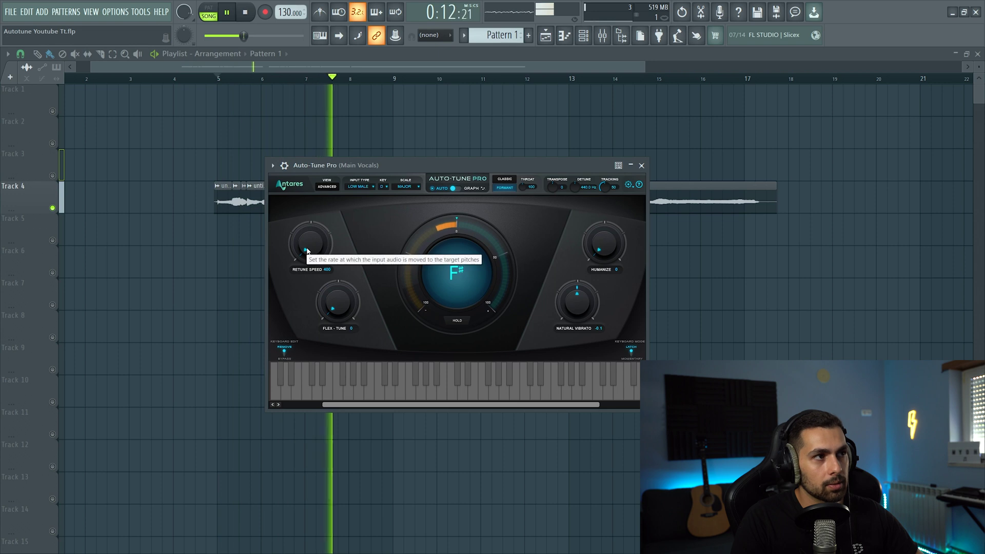
pyautogui.press('space')
# - Set Retune Speed to 0 and play the vocal with instant correction
pyautogui.moveTo(312, 250); pyautogui.dragTo(314, 206)
pyautogui.press('space')
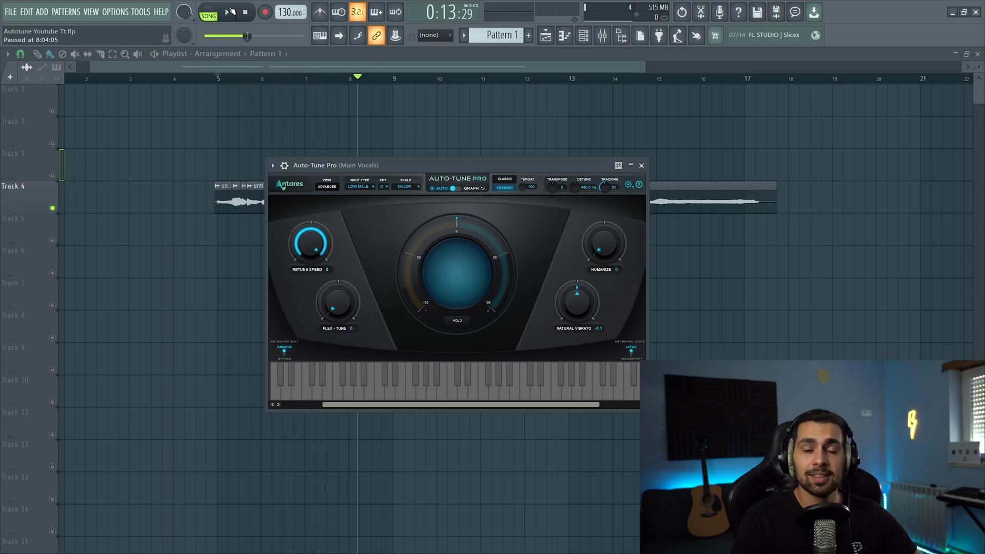
pyautogui.moveTo(345, 163); pyautogui.dragTo(346, 174)
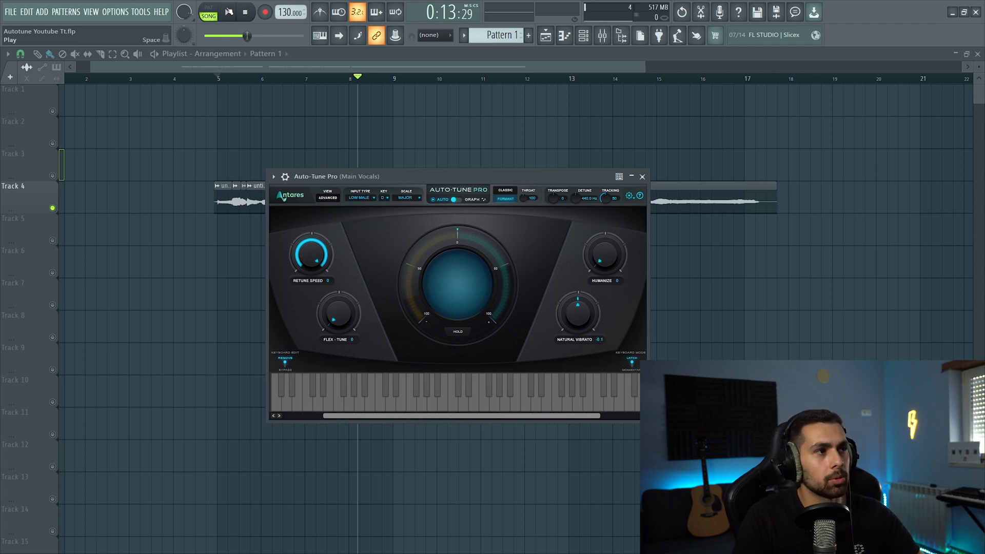
# - Fine-tune Retune Speed to 9 on the knob while the vocal plays, then stop
pyautogui.click(227, 13)
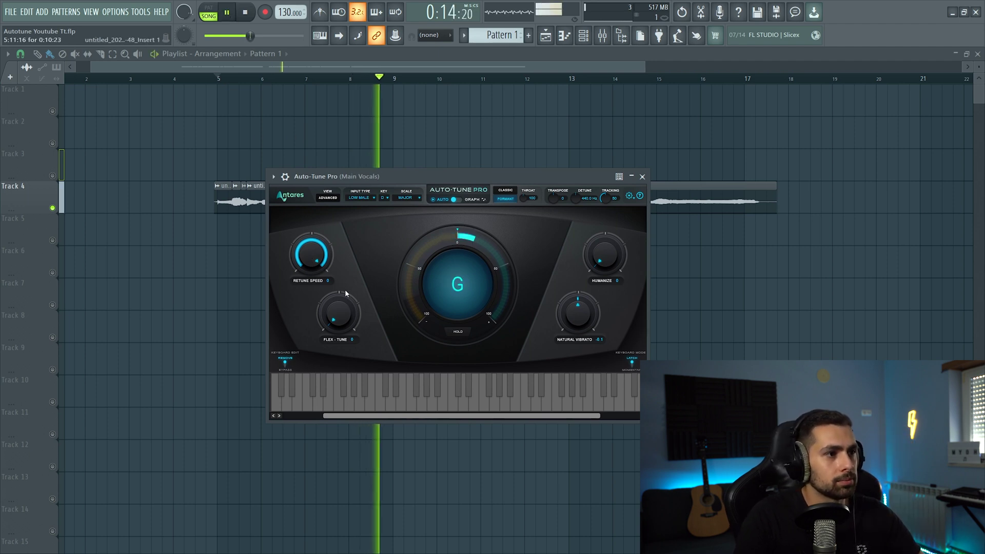
pyautogui.scroll(2, 311, 262)
pyautogui.scroll(7, 310, 264)
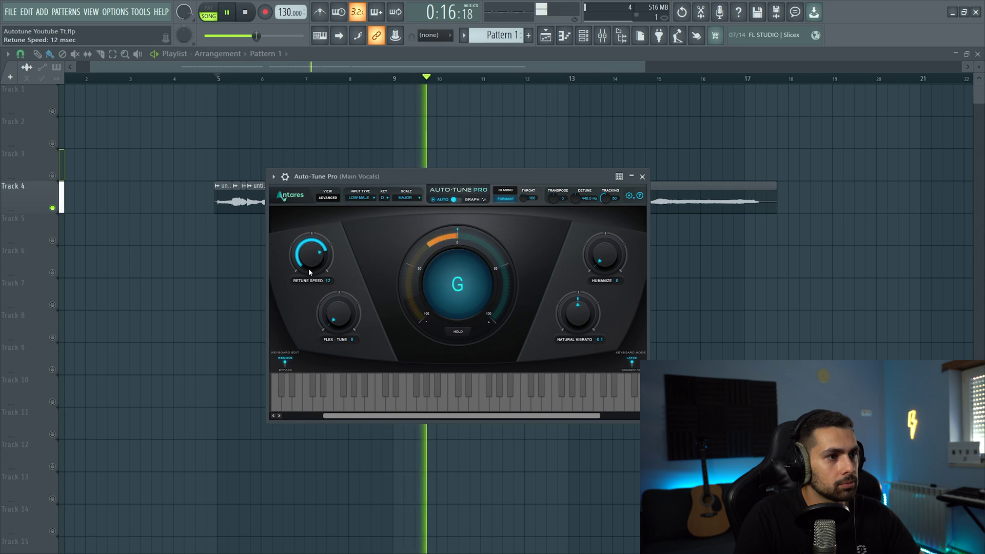
pyautogui.scroll(1, 310, 268)
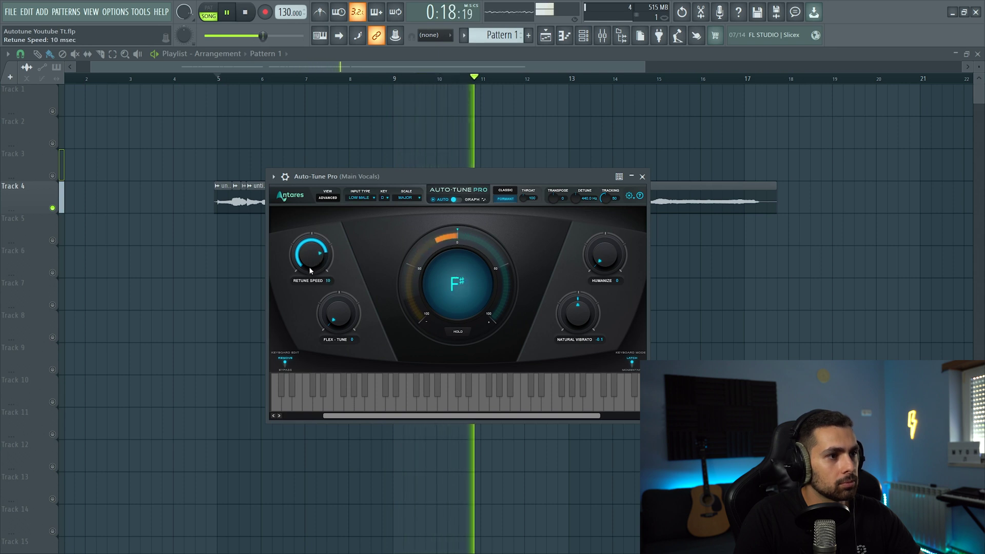
pyautogui.scroll(-1, 310, 270)
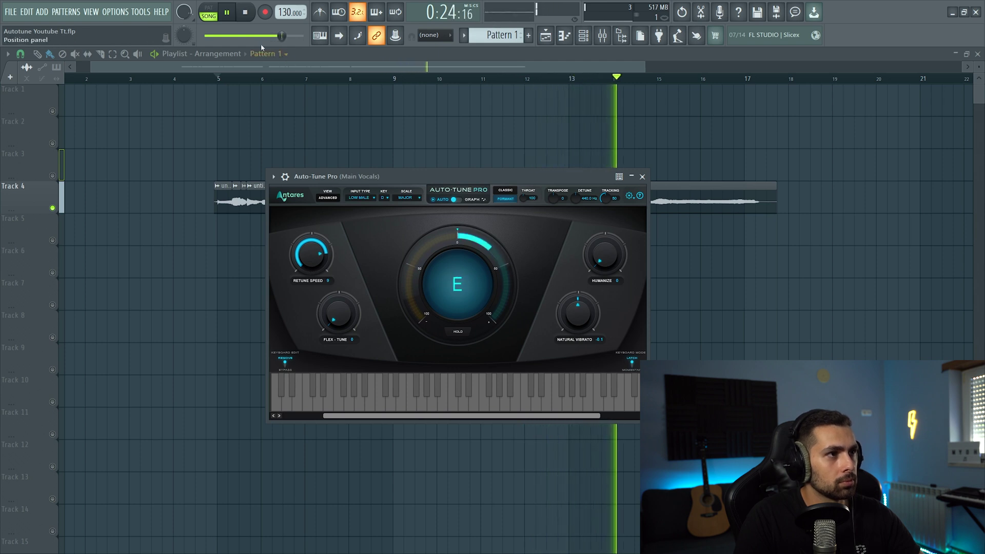
pyautogui.press('space')
pyautogui.scroll(-2, 455, 126)
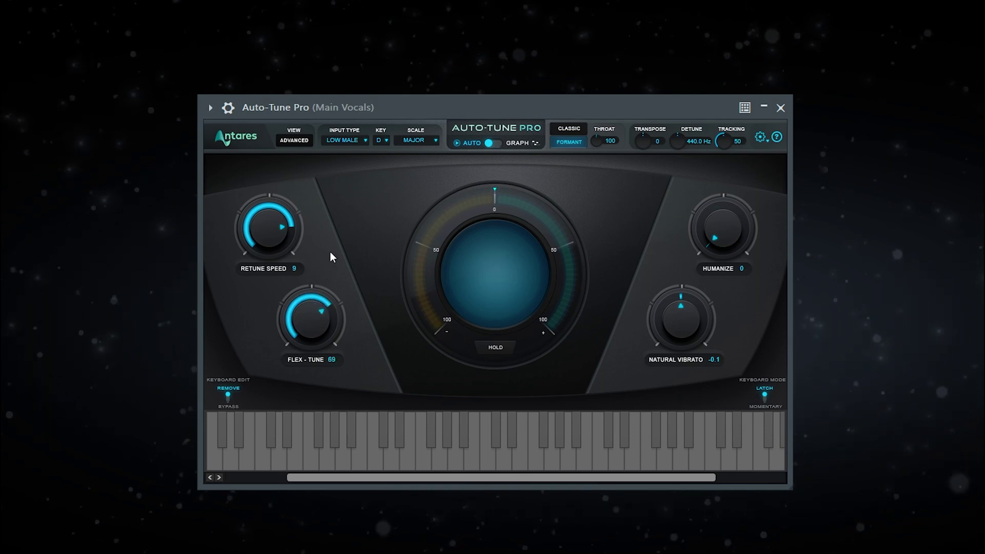
# - Try Flex-Tune at 0 and 100, then settle it at 32 while playing the vocal
pyautogui.moveTo(322, 298); pyautogui.dragTo(315, 326)
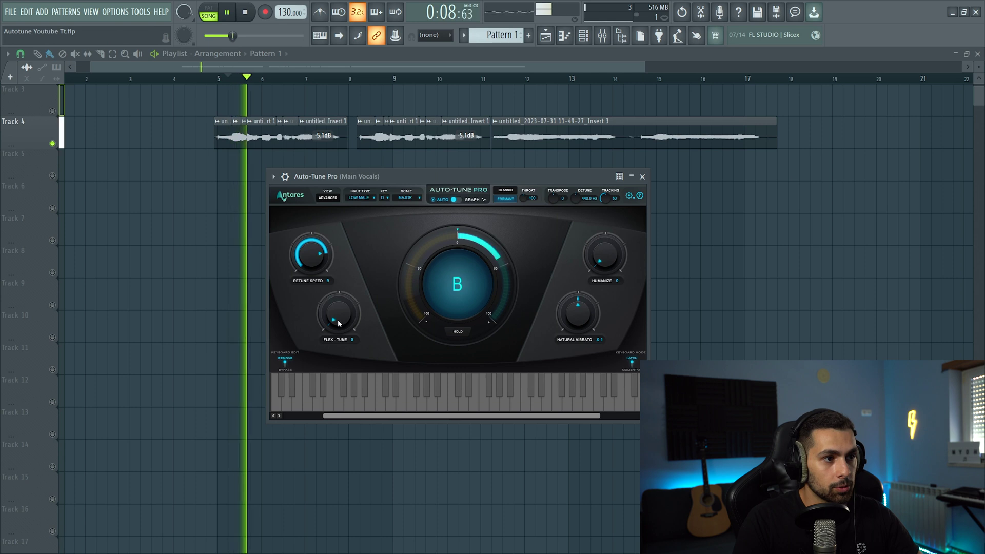
pyautogui.moveTo(342, 284); pyautogui.dragTo(355, 241)
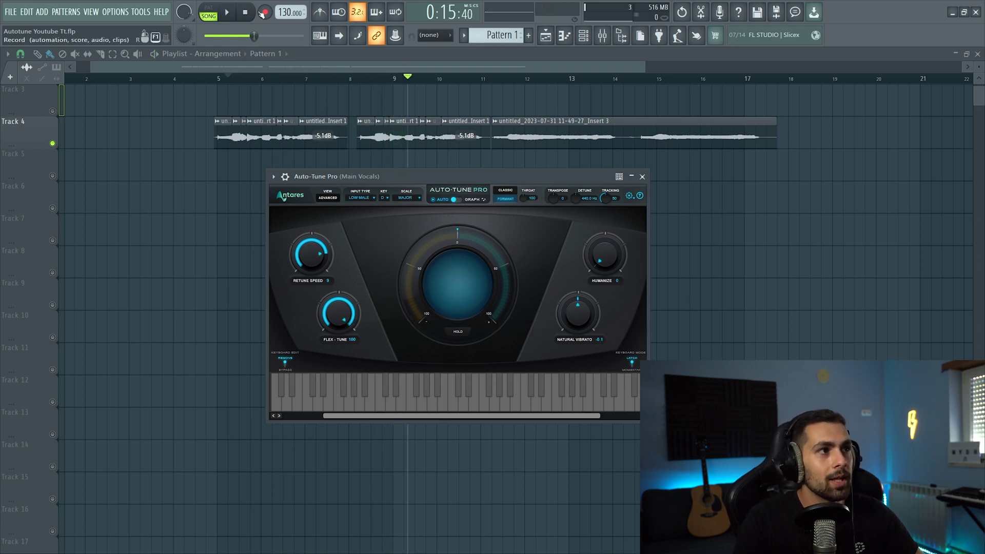
pyautogui.click(227, 14)
pyautogui.moveTo(338, 314); pyautogui.dragTo(331, 364)
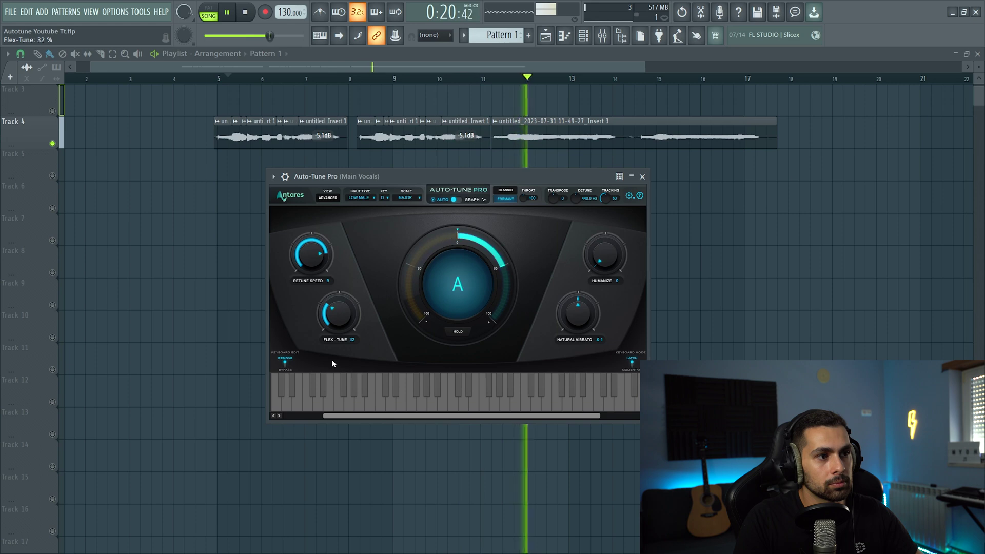
pyautogui.press('space')
# - Bring Auto-Tune Pro on Main Vocals back up from the mixer, then close the mixer
pyautogui.click(219, 82)
pyautogui.press('F9')
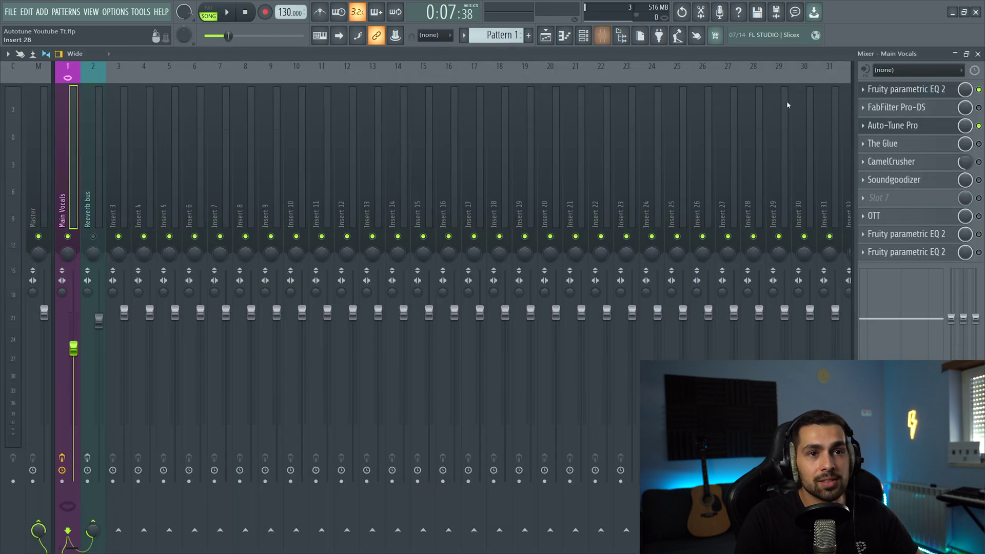
pyautogui.click(926, 124)
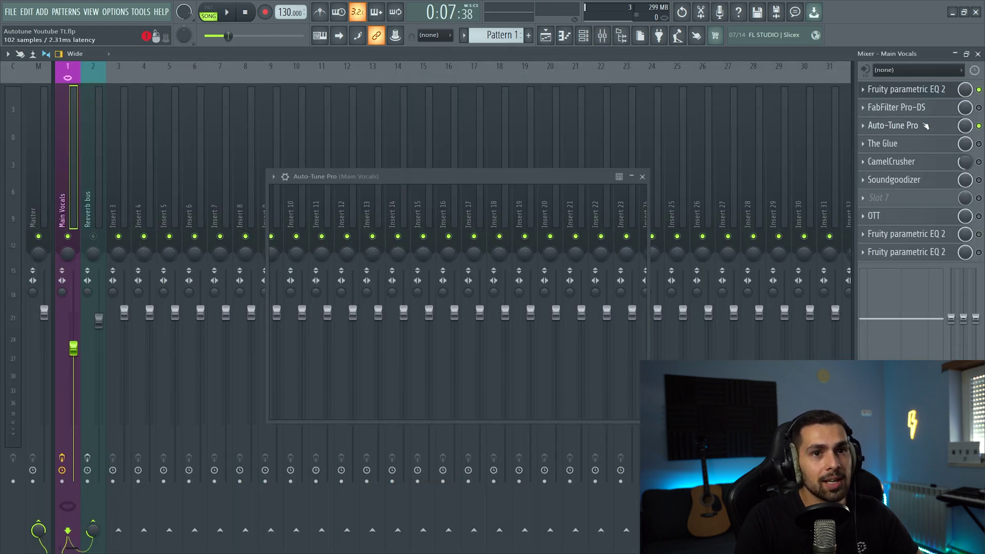
pyautogui.click(978, 54)
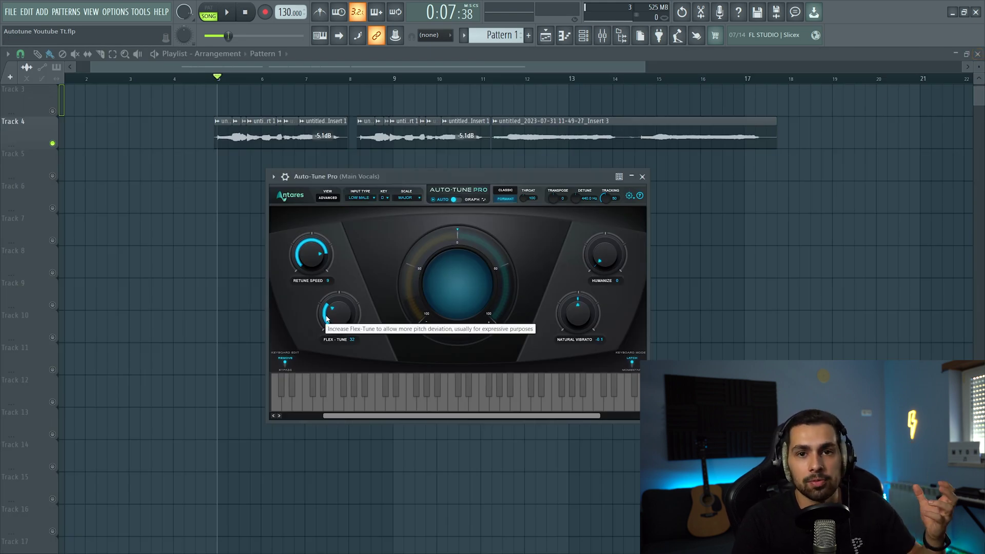
# - Lower Flex-Tune from 32 to 15 while the vocal plays, then stop playback
pyautogui.press('space')
pyautogui.moveTo(326, 319); pyautogui.dragTo(332, 332)
pyautogui.click(225, 15)
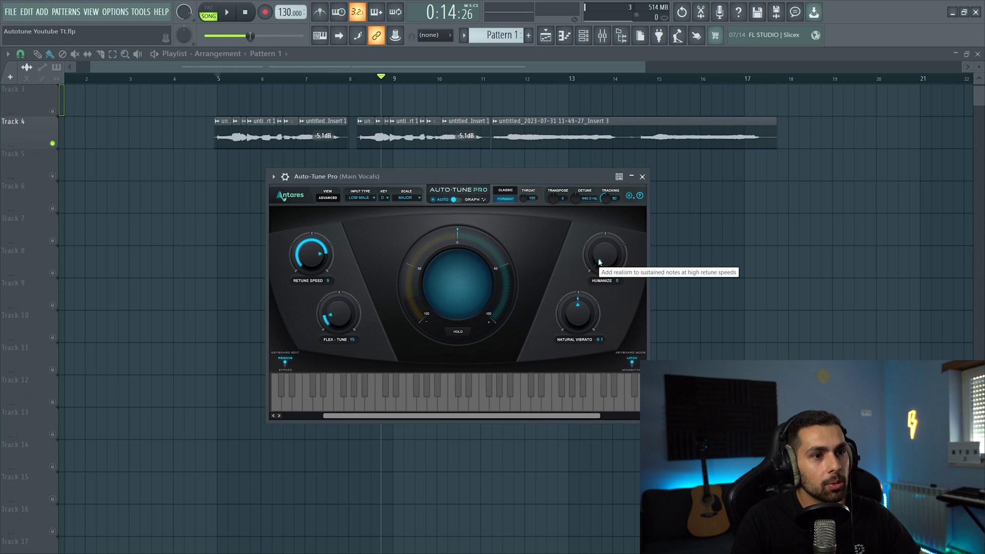
pyautogui.press('space')
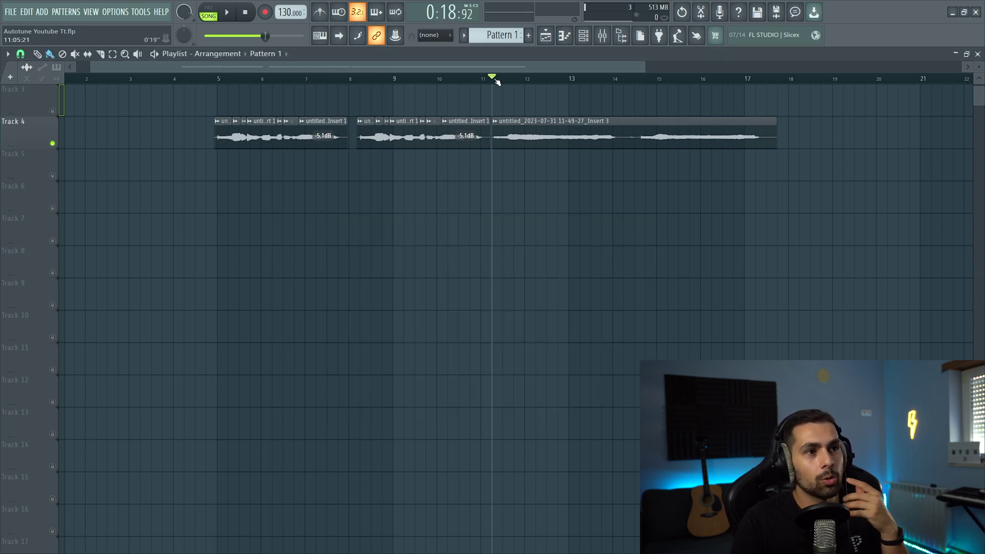
# - Reopen Auto-Tune Pro on Main Vocals and push Humanize to 100, playing from bar 15
pyautogui.click(602, 36)
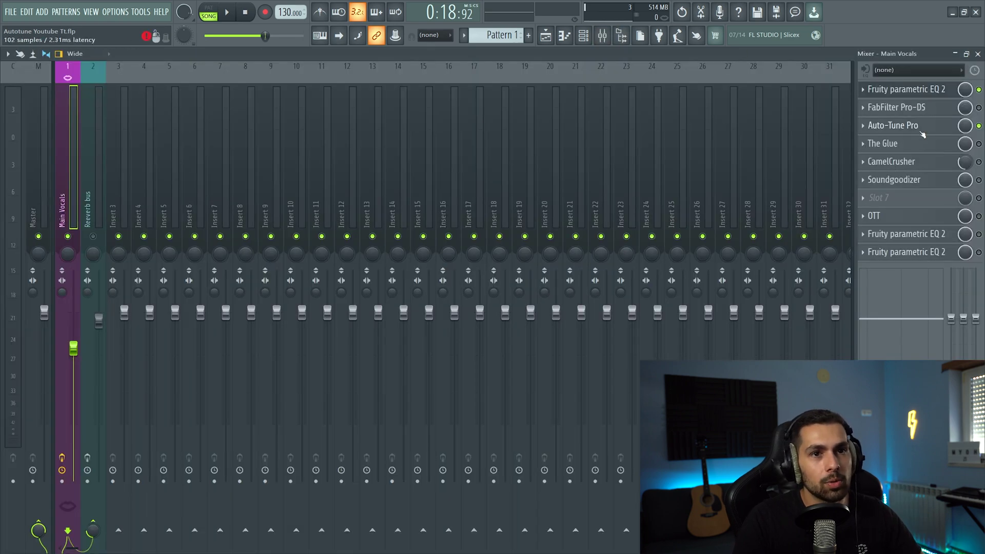
pyautogui.click(922, 131)
pyautogui.scroll(5, 606, 257)
pyautogui.moveTo(616, 207); pyautogui.dragTo(601, 294)
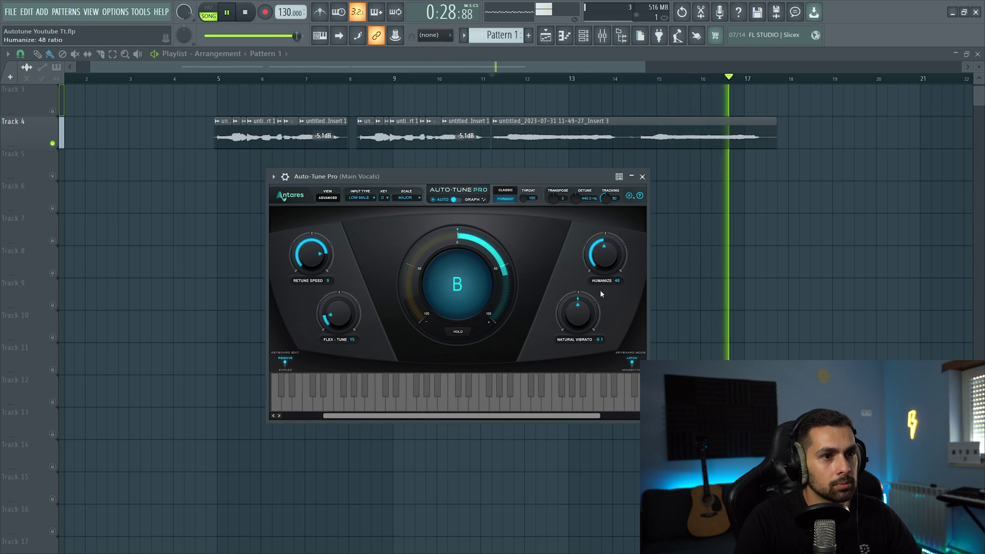
pyautogui.press('space')
pyautogui.press('space')
pyautogui.click(658, 78)
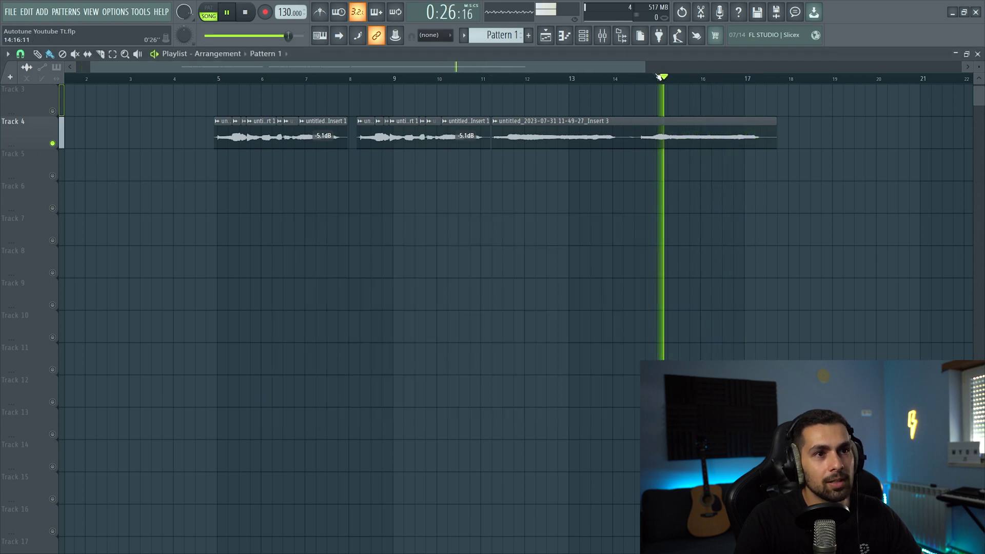
# - Reopen the plugin over the playlist and lower Humanize to 52 while the vocal plays
pyautogui.press('F9')
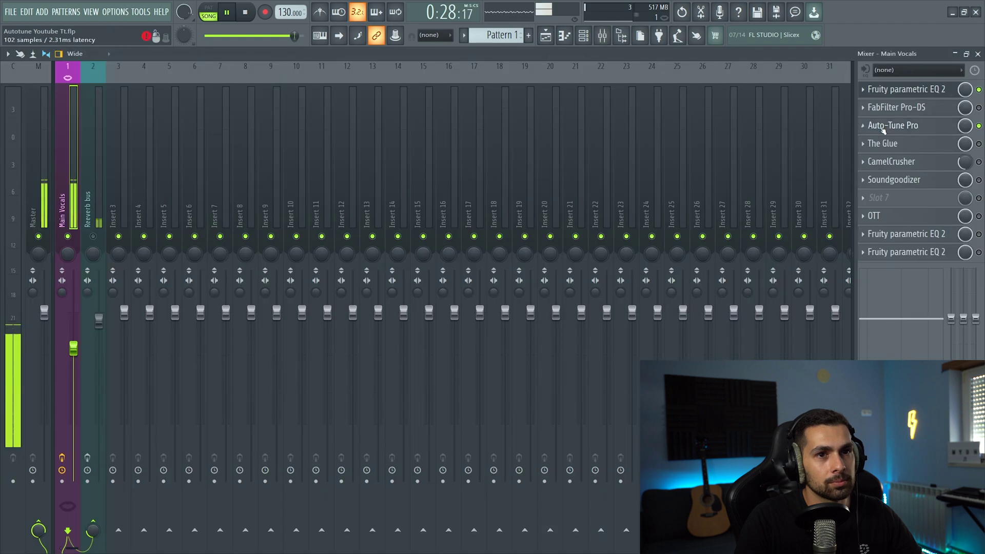
pyautogui.click(883, 130)
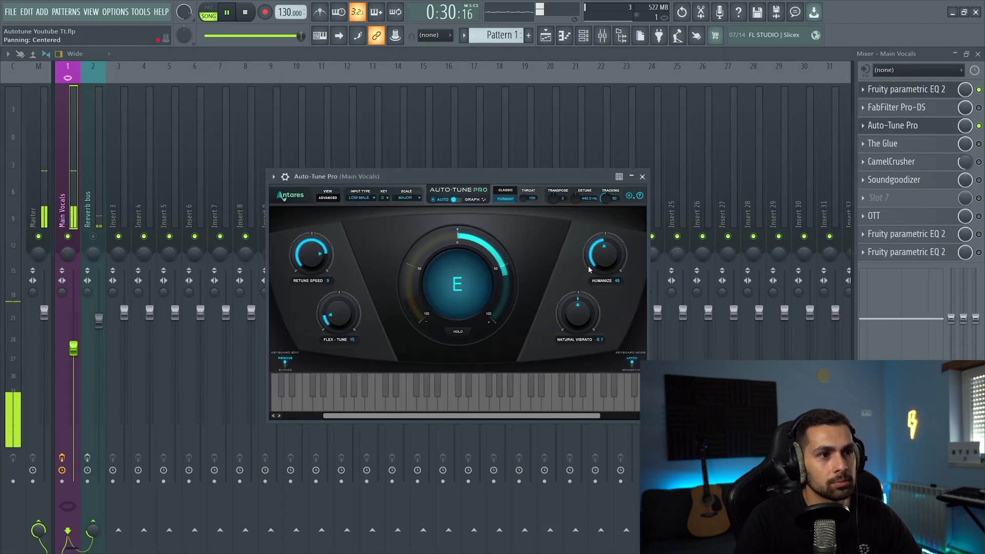
pyautogui.click(978, 54)
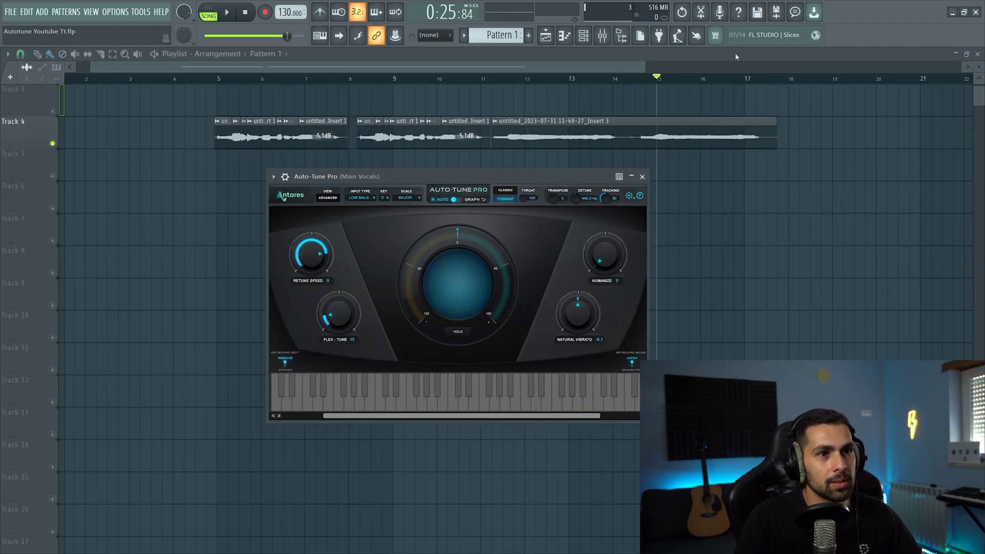
pyautogui.press('space')
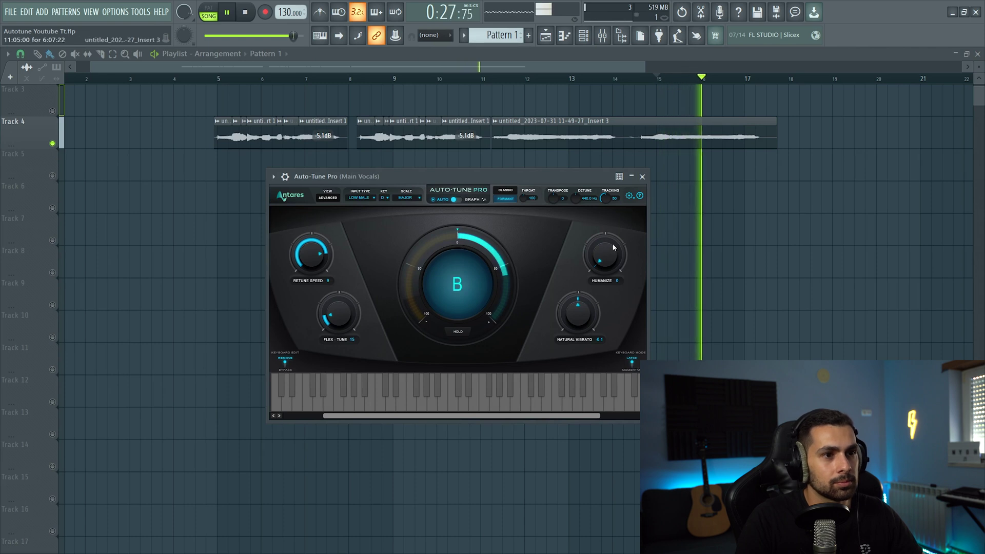
pyautogui.moveTo(601, 261); pyautogui.dragTo(604, 219)
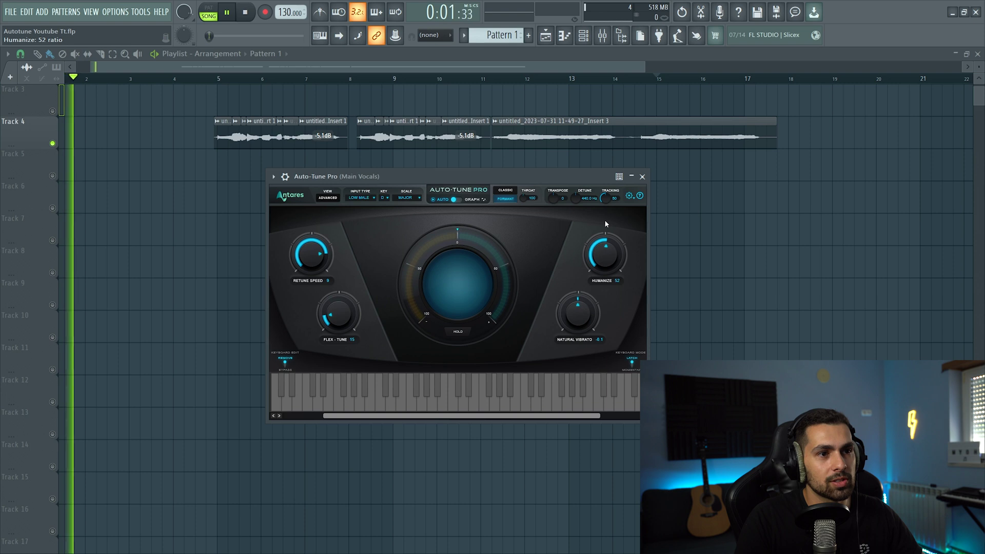
pyautogui.click(636, 79)
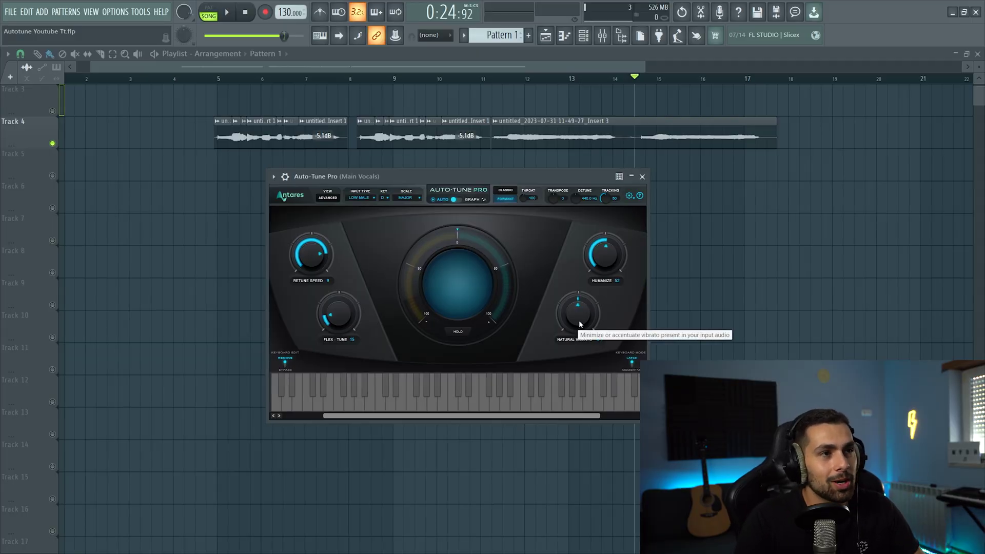
# - Raise Natural Vibrato to 12.0 and replay the vocal from bar 5
pyautogui.moveTo(580, 324); pyautogui.dragTo(582, 276)
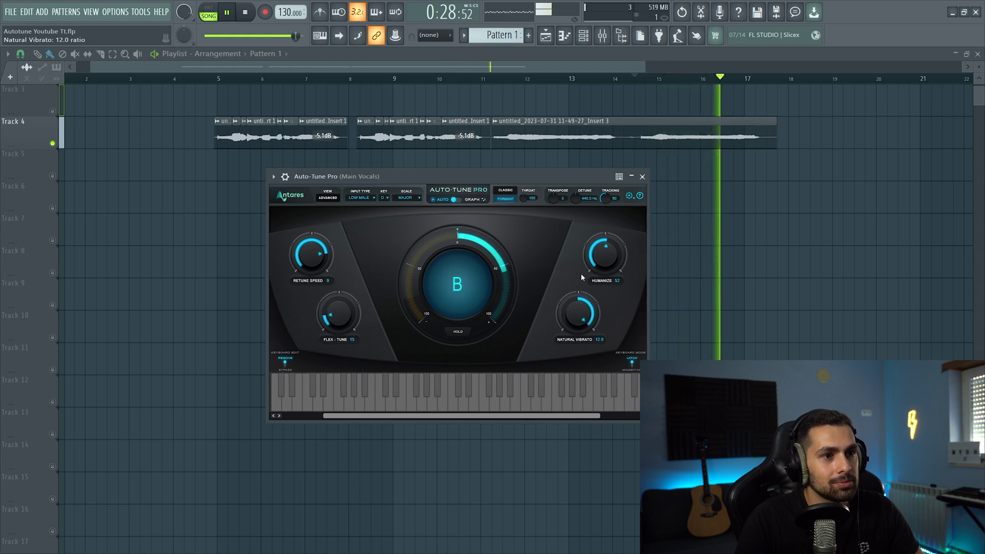
pyautogui.click(245, 13)
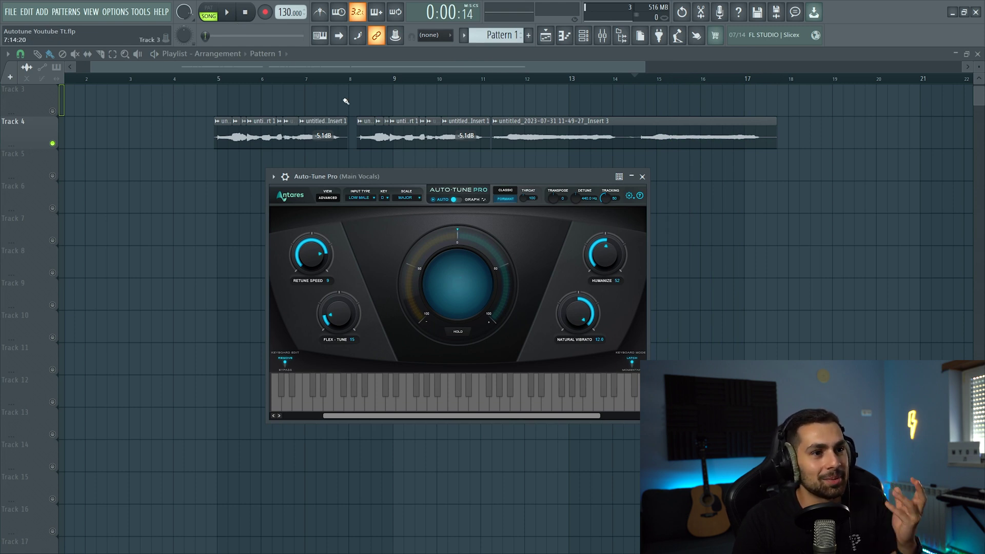
pyautogui.click(219, 81)
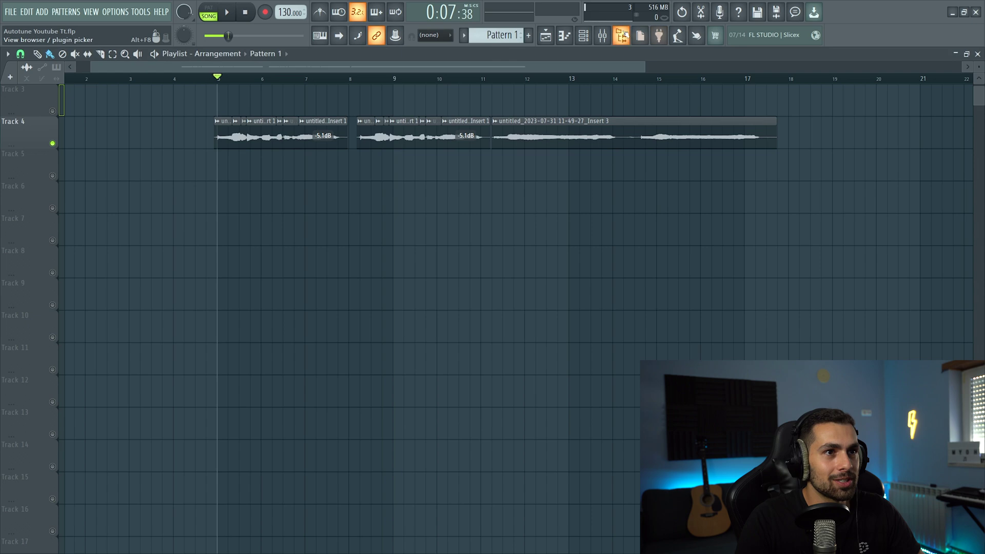
pyautogui.press('F9')
pyautogui.press('space')
pyautogui.press('F9')
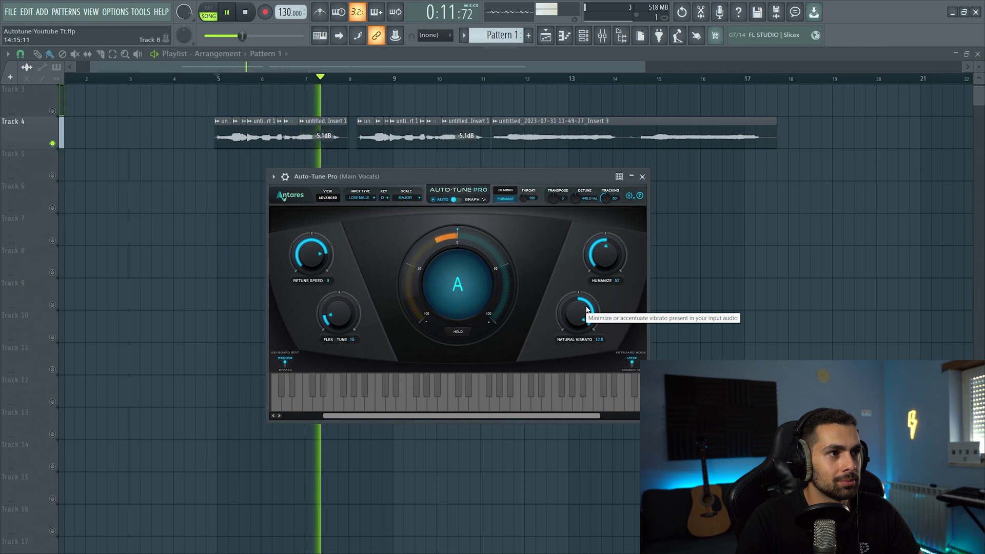
pyautogui.press('space')
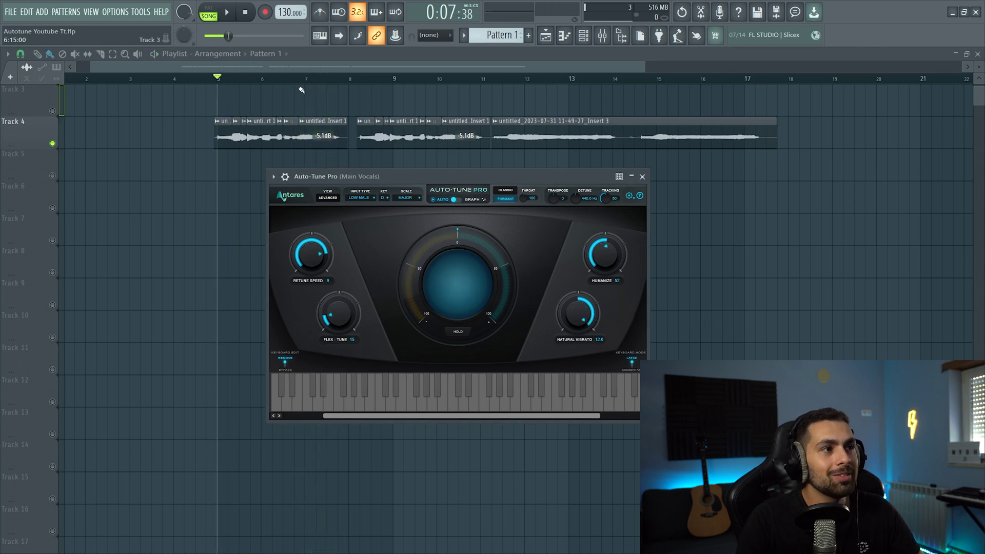
# - Reopen Auto-Tune Pro over the playlist from about bar 6.7 and try negative Natural Vibrato
pyautogui.click(301, 83)
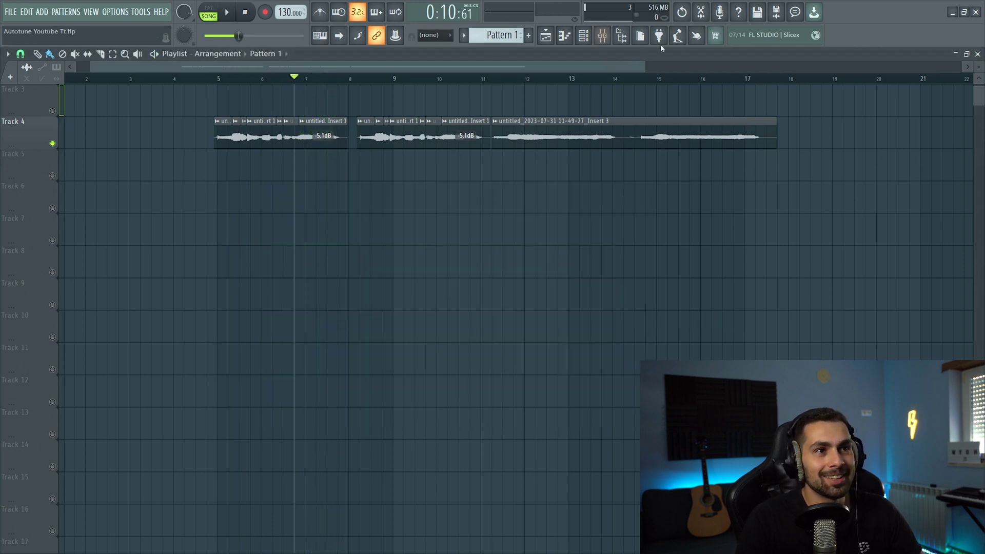
pyautogui.click(610, 37)
pyautogui.click(892, 125)
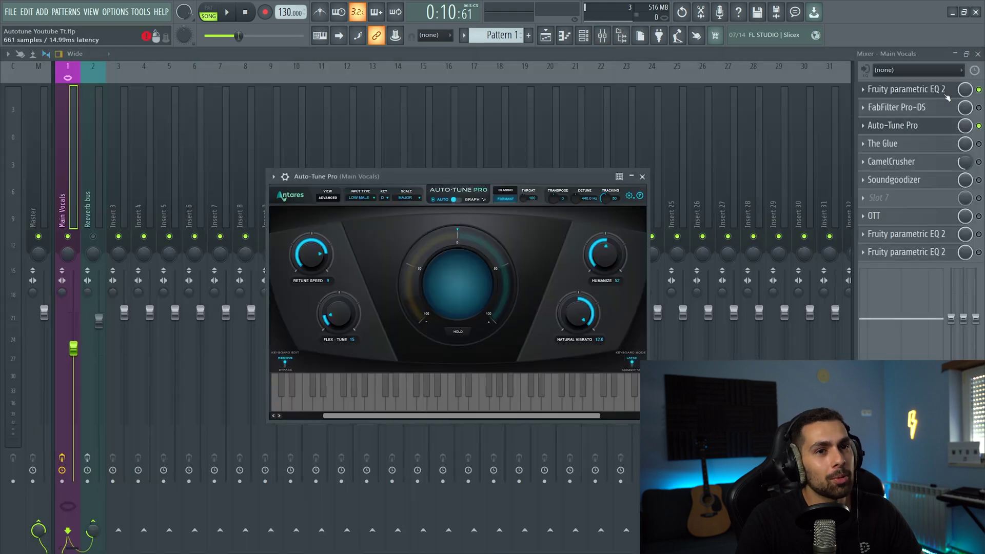
pyautogui.click(978, 54)
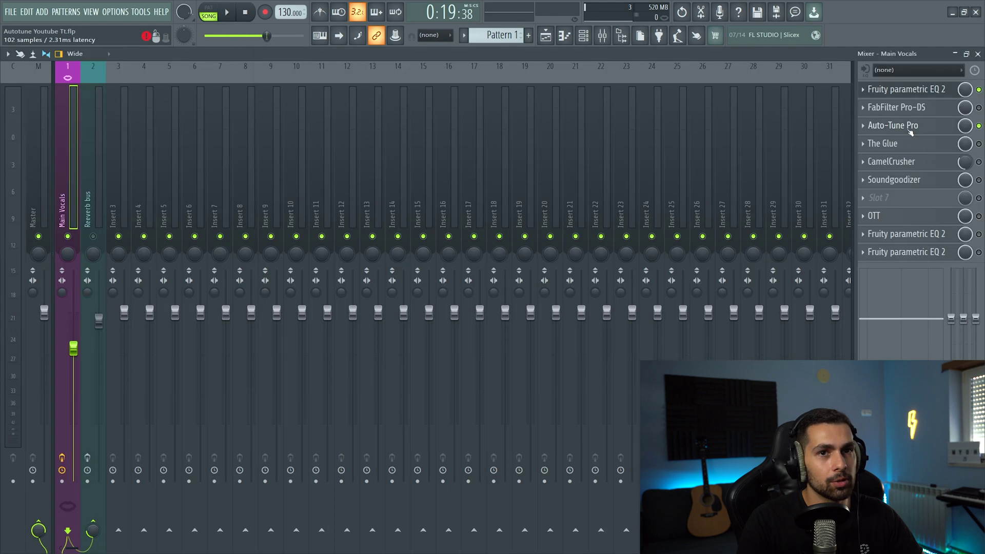
pyautogui.click(908, 128)
pyautogui.click(978, 54)
pyautogui.press('space')
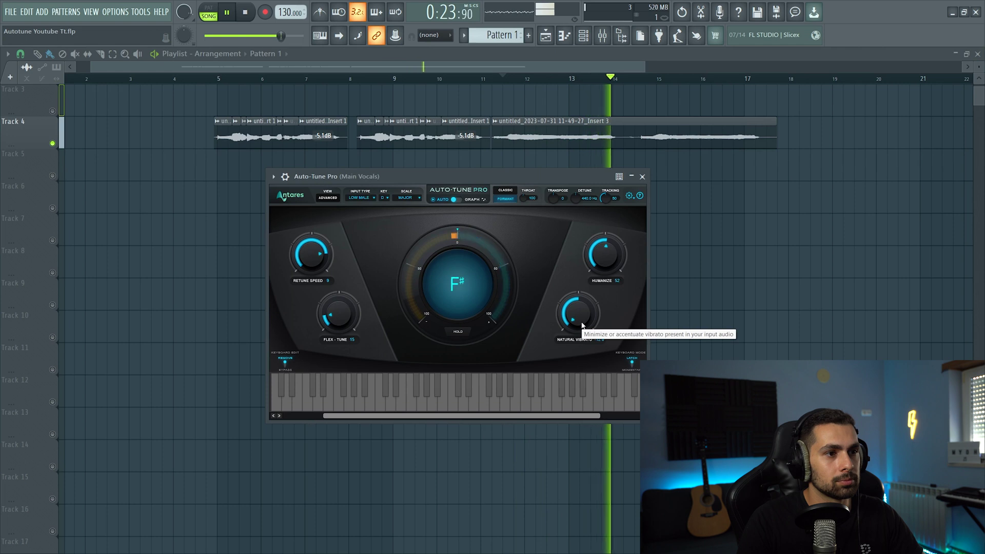
pyautogui.press('space')
pyautogui.scroll(3, 590, 308)
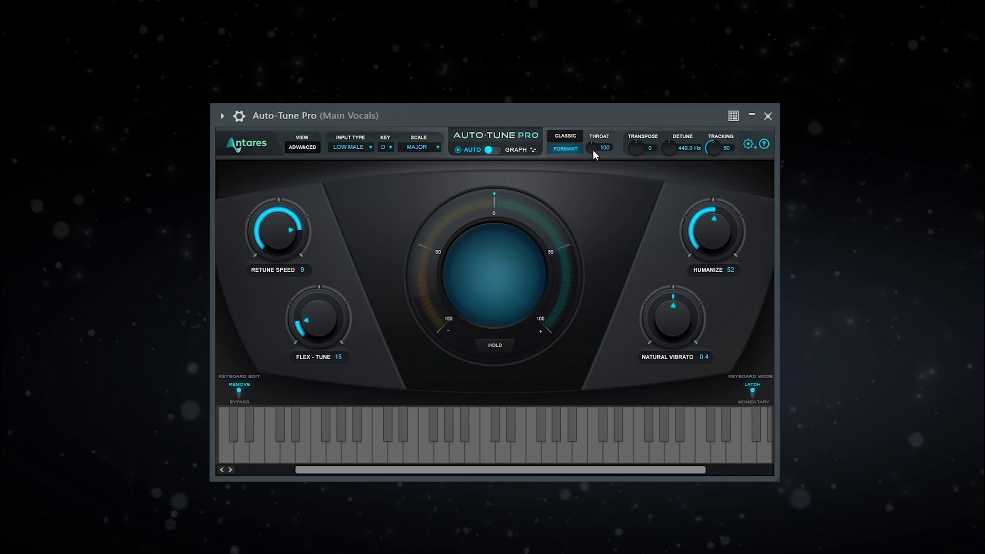
# - Drag the Throat knob upward, leaving Throat at 100 with Natural Vibrato at 0.4
pyautogui.moveTo(593, 151); pyautogui.dragTo(593, 130)
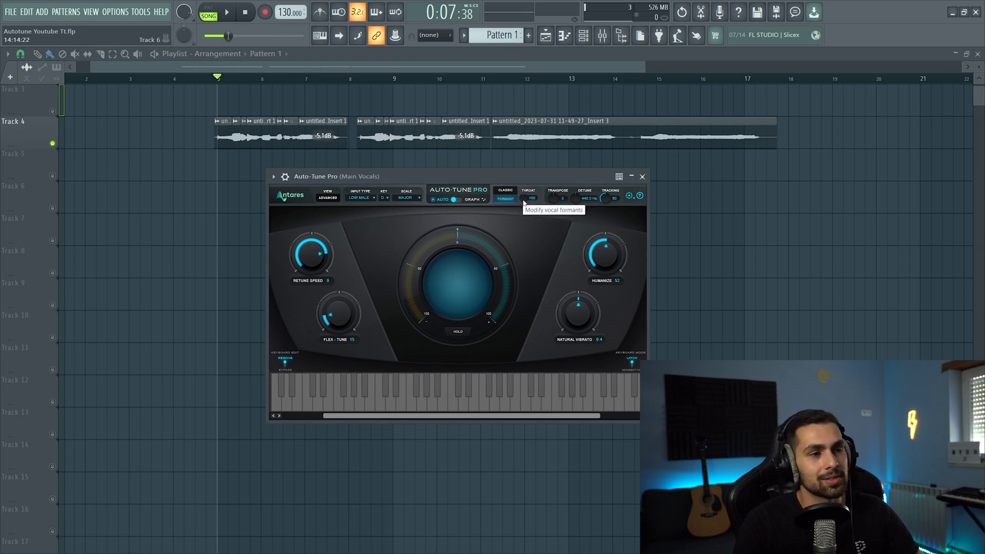
# - Nudge Auto-Tune Pro's Throat knob upward while the Main Vocals play, then stop playback
pyautogui.press('space')
pyautogui.moveTo(525, 201)
pyautogui.mouseDown()
pyautogui.moveTo(527, 178)
pyautogui.moveTo(514, 230)
pyautogui.moveTo(522, 199)
pyautogui.mouseUp()
pyautogui.press('space')
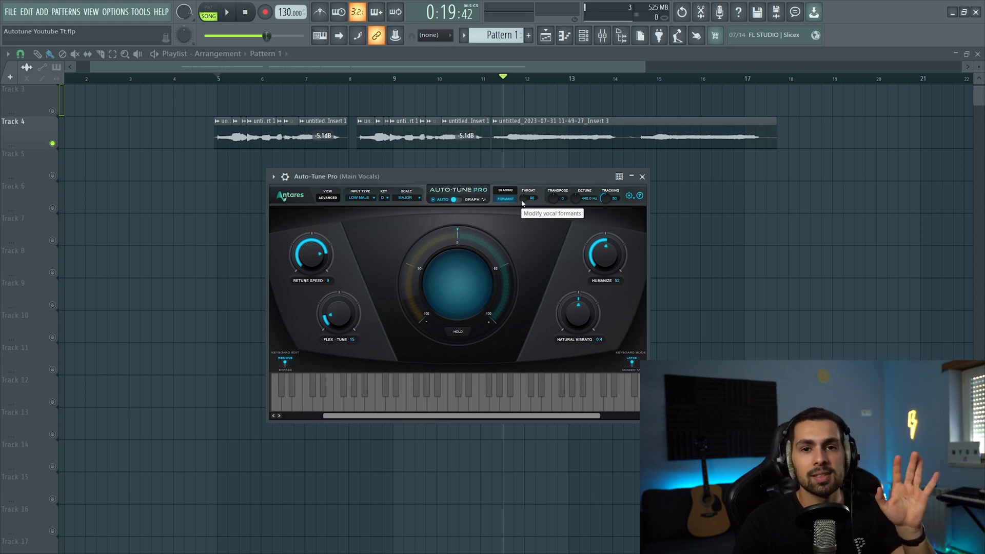
# - Bring Throat to 106, audition from bar 8 to bar 12, then close Auto-Tune Pro
pyautogui.scroll(2, 522, 203)
pyautogui.press('space')
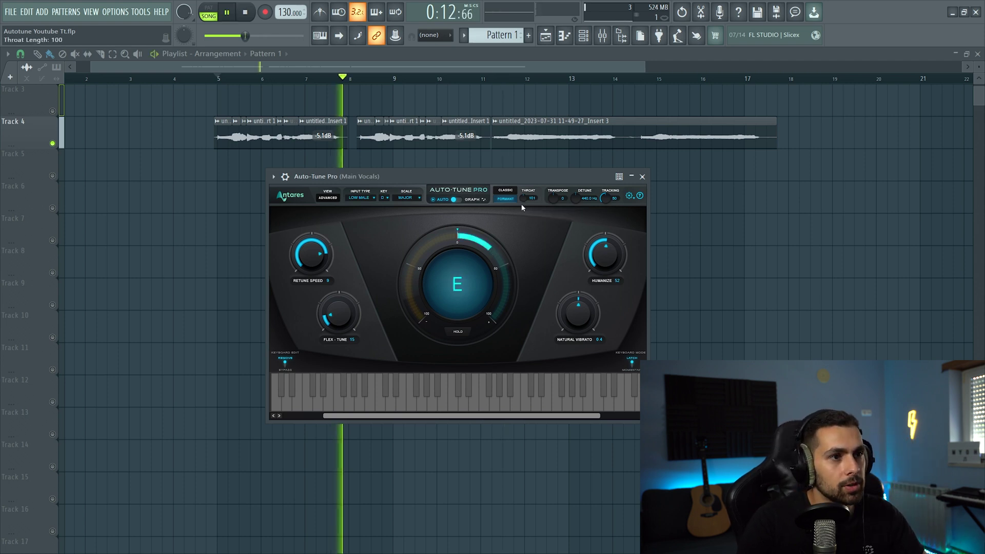
pyautogui.scroll(6, 522, 203)
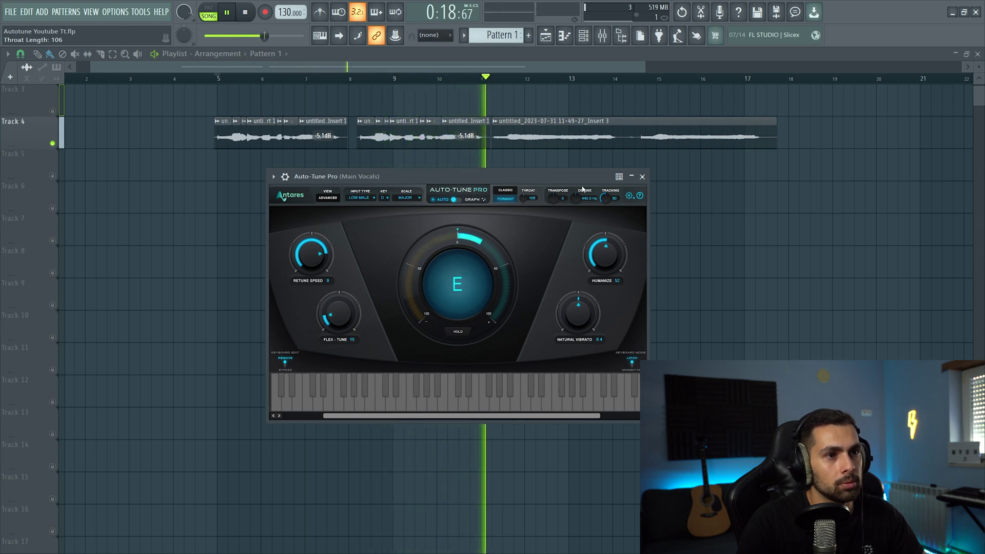
pyautogui.click(227, 14)
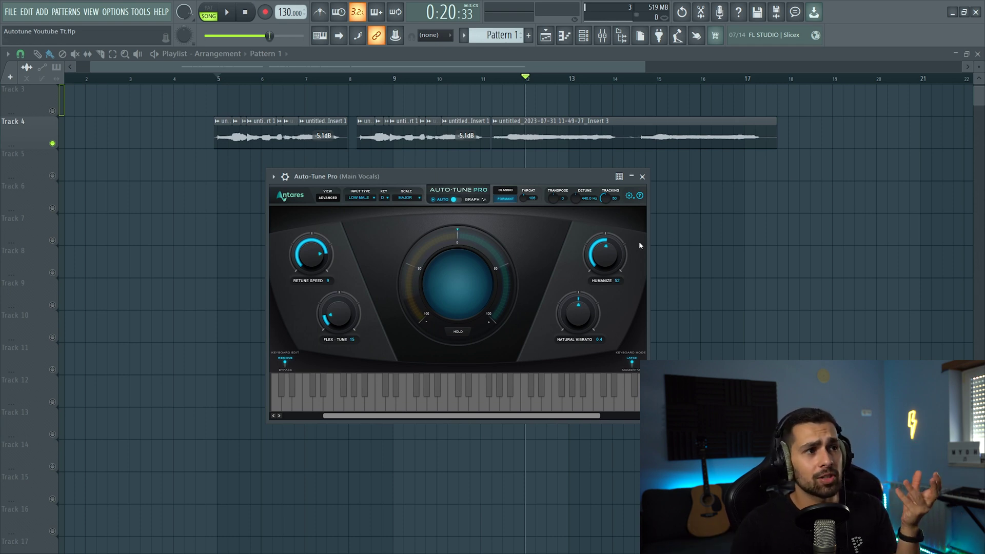
pyautogui.click(602, 41)
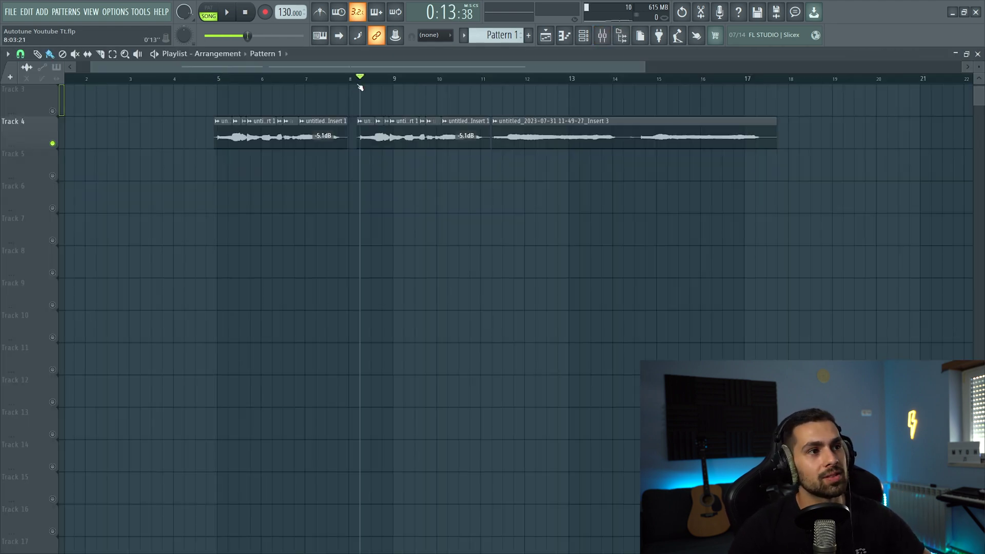
# - Play back the tuned Main Vocals on Track 4 starting from bar 8
pyautogui.press('space')
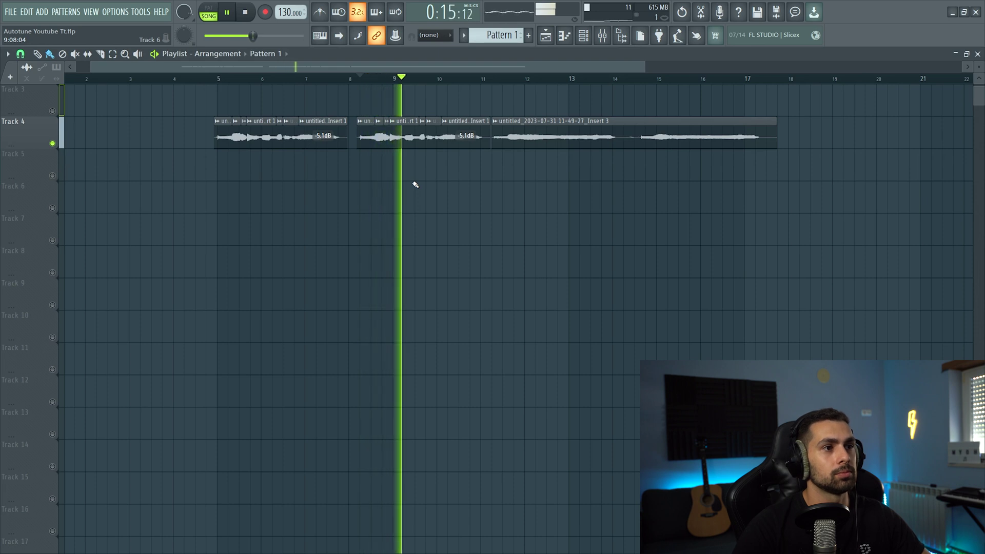